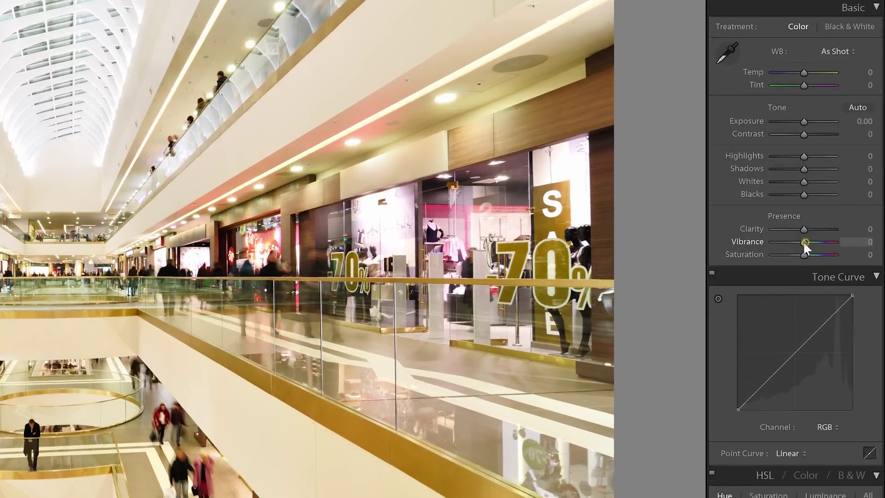
Pull the mall photo's Vibrance down to about -75
left_click_drag(819, 244, 763, 242)
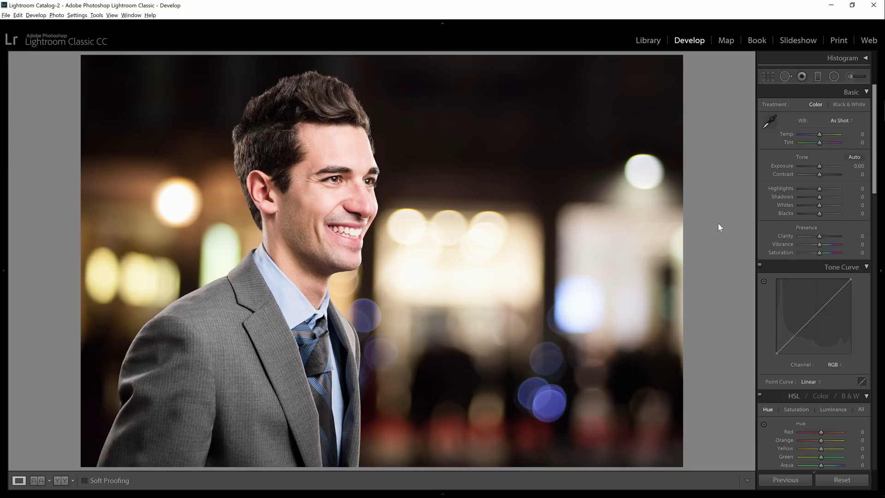
Switch the Tone Curve to point mode, raising the black endpoint and lowering the white endpoint
scroll(811, 294, "down", 2)
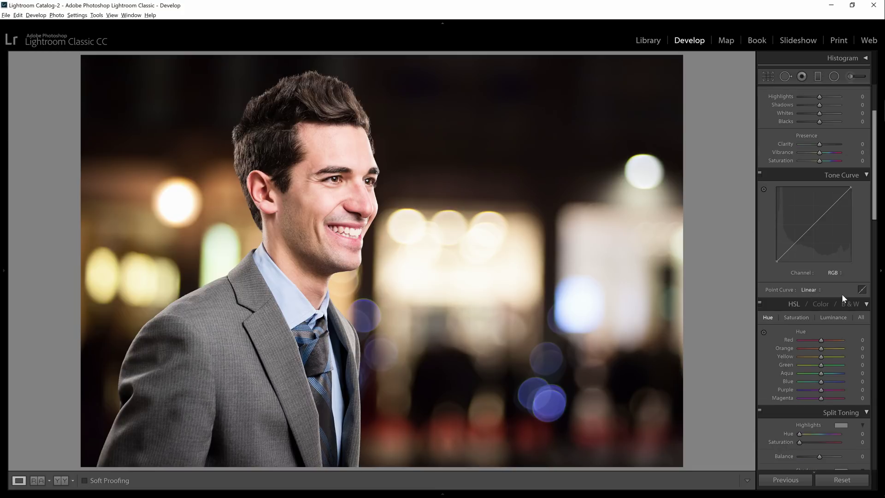
left_click(861, 289)
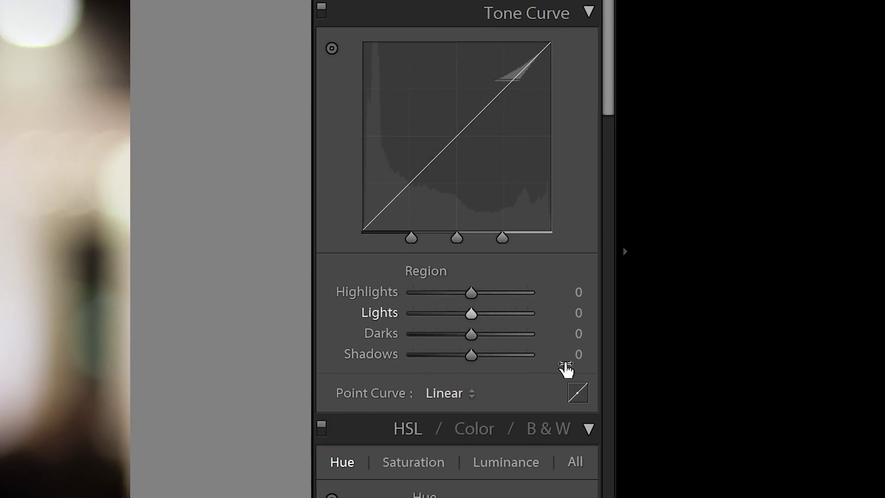
left_click(574, 398)
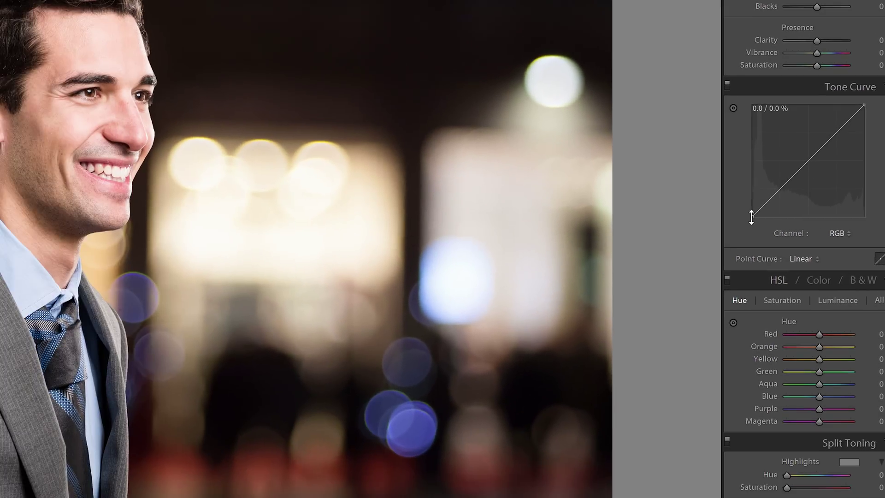
left_click_drag(552, 223, 542, 206)
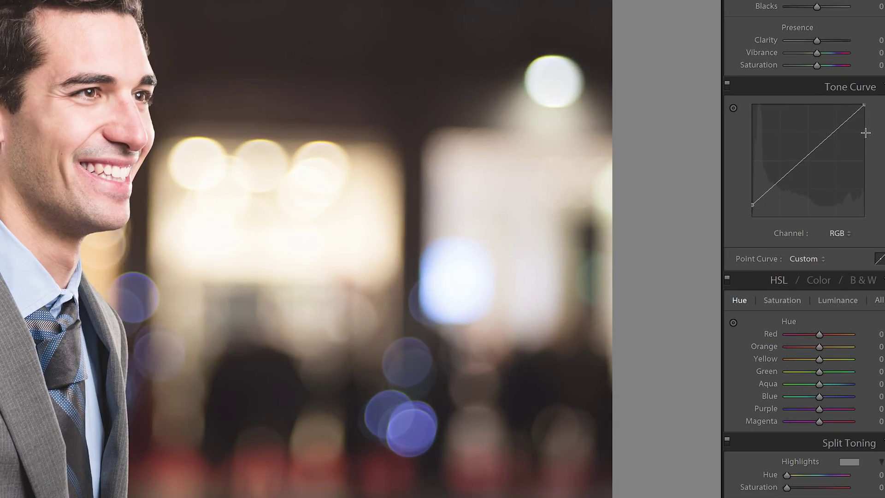
left_click_drag(865, 108, 866, 121)
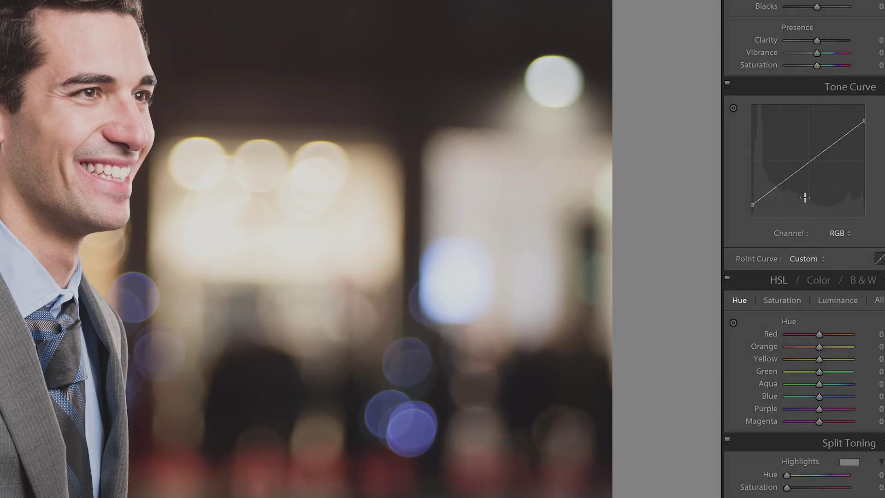
Add a lowered shadow point and a raised highlight point to bend the RGB curve into an S
left_click(777, 186)
left_click_drag(778, 185, 778, 190)
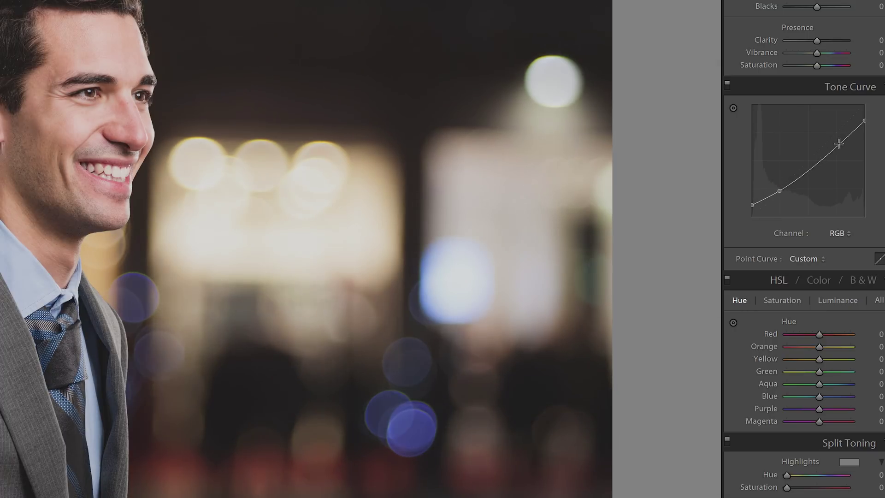
left_click_drag(835, 145, 835, 132)
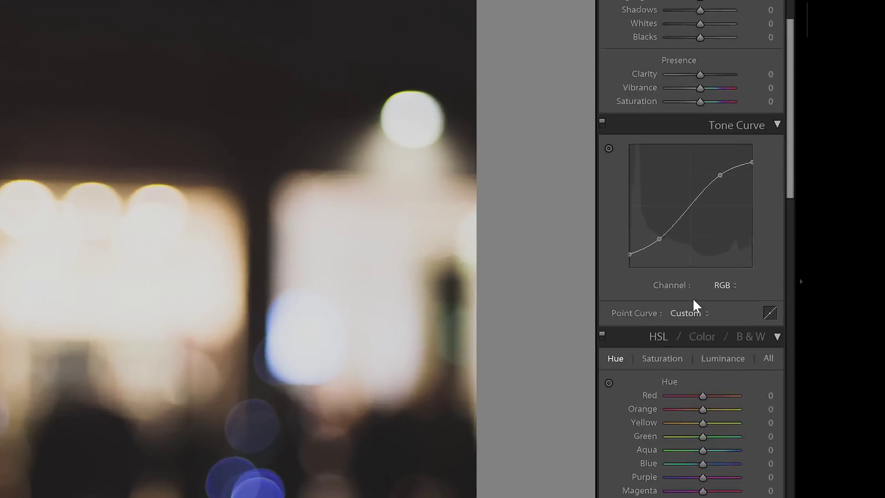
On the Green channel curve, lift the black point and add a lowered shadow point and a midtone anchor
left_click(839, 272)
left_click(468, 396)
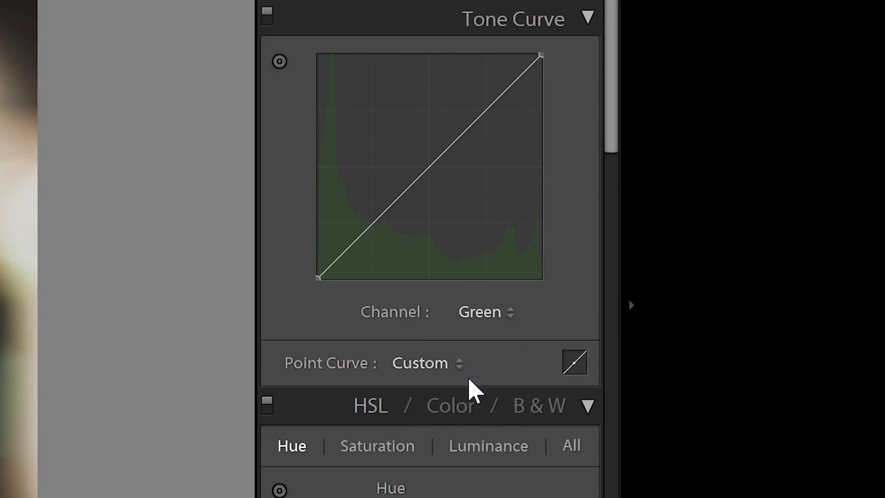
left_click_drag(317, 279, 300, 269)
left_click_drag(747, 261, 747, 261)
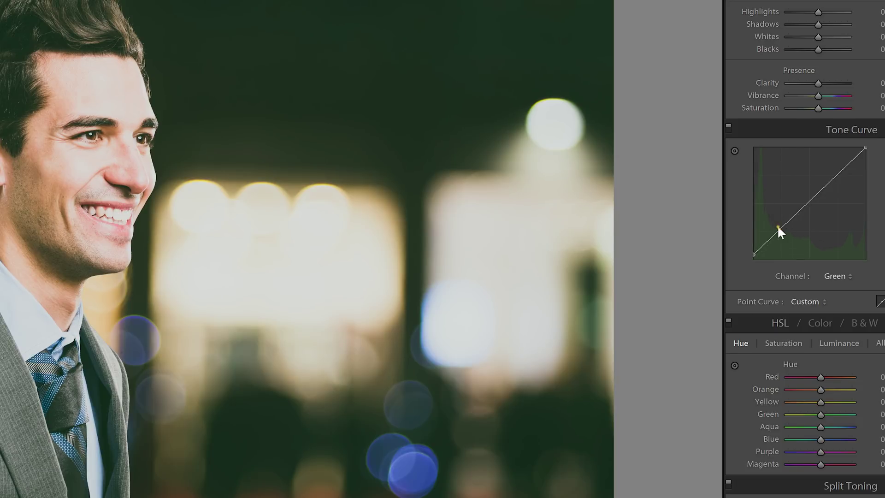
left_click_drag(777, 226, 753, 251)
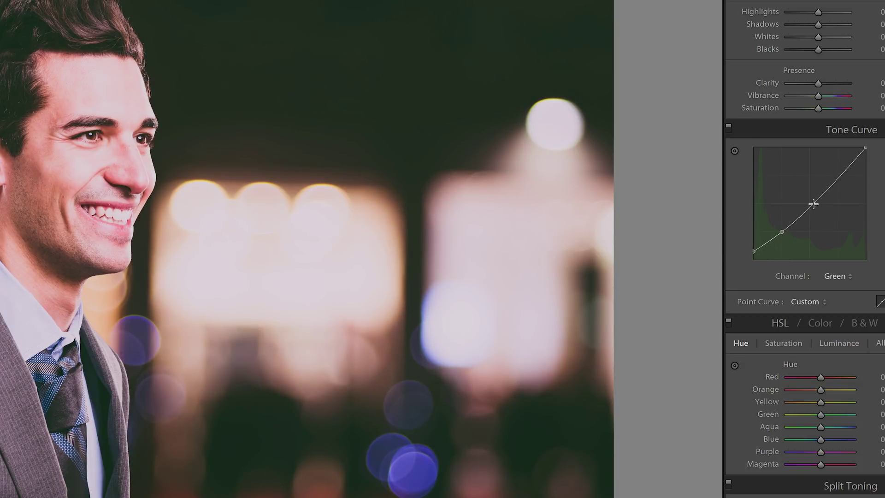
left_click_drag(808, 201, 810, 206)
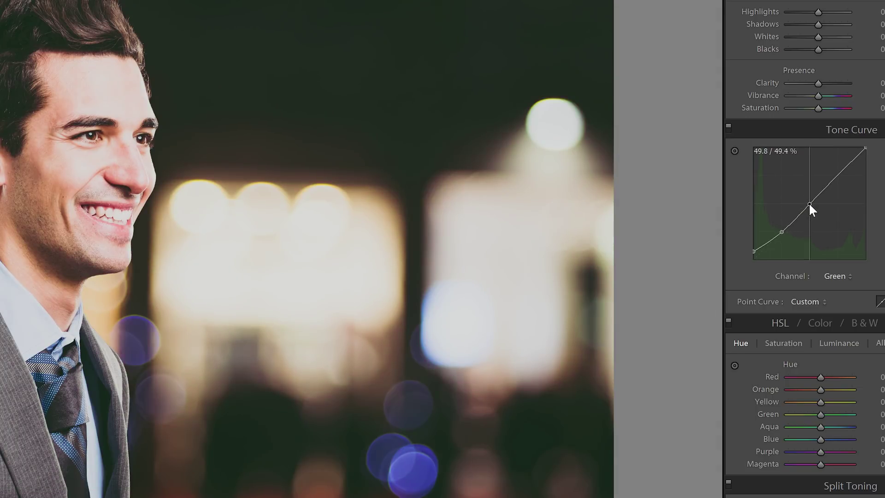
left_click_drag(753, 251, 751, 249)
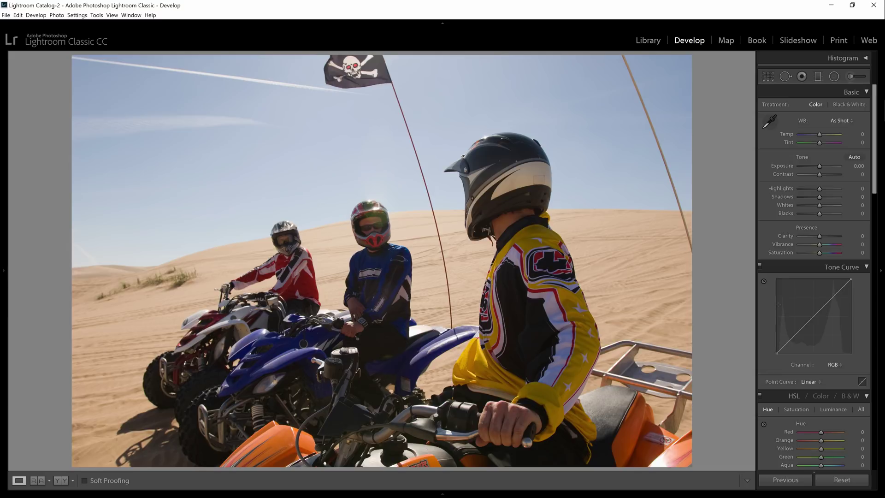
Enter 50 for Red Primary Hue and -100 for Blue Primary Hue in Camera Calibration
scroll(778, 305, "down", 15)
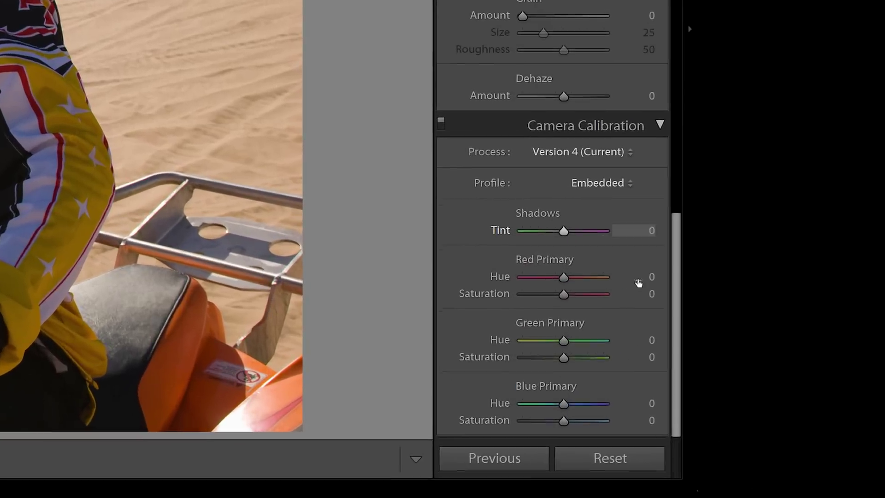
left_click(638, 282)
type("50")
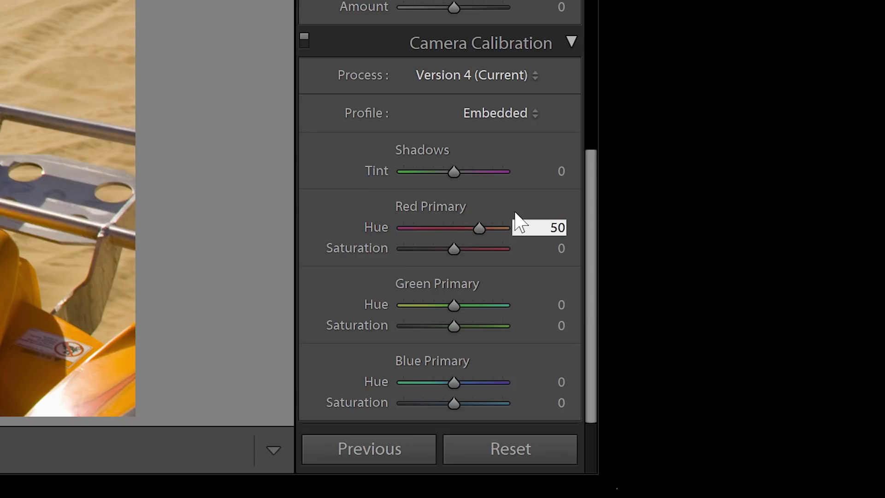
key("Tab")
key("Tab")
key("Tab")
key("Tab")
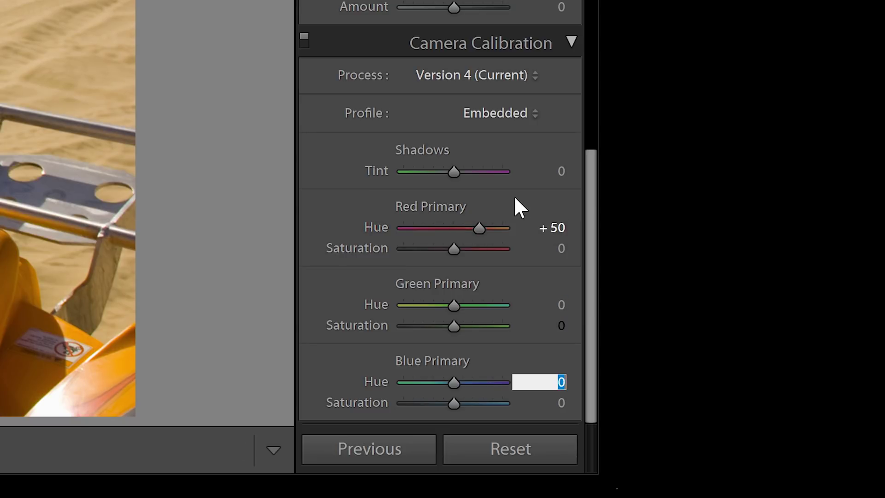
type("-100")
key("Return")
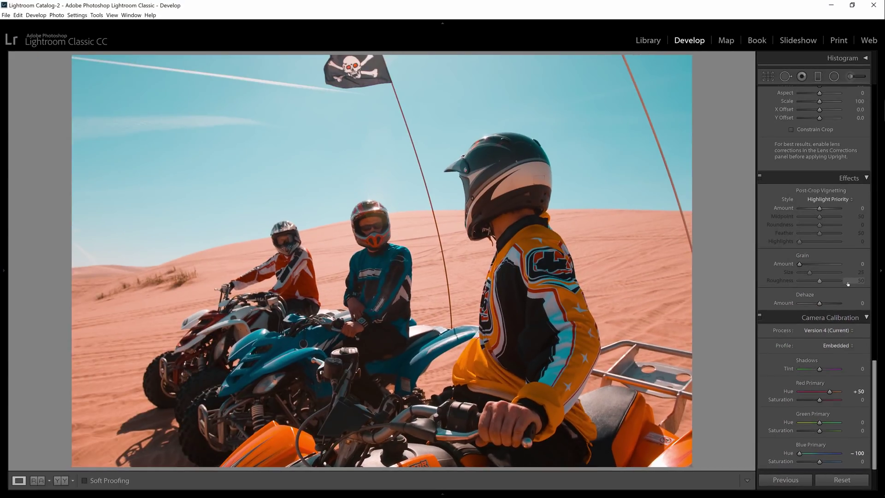
Raise Camera Calibration Red Primary Saturation to +44
scroll(848, 281, "up", 10)
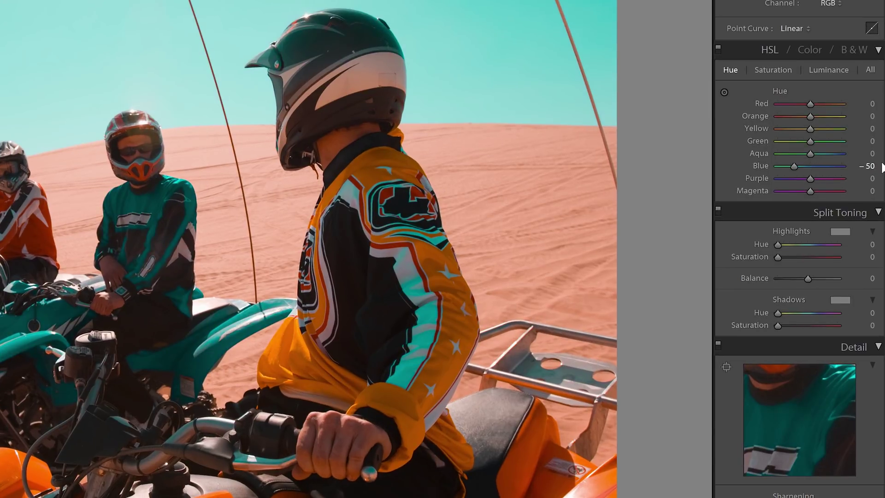
scroll(819, 336, "down", 20)
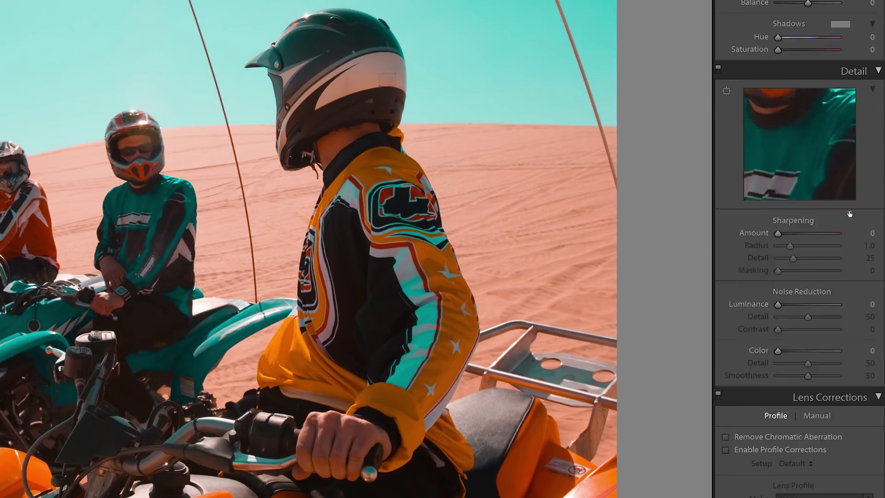
left_click_drag(808, 409, 821, 409)
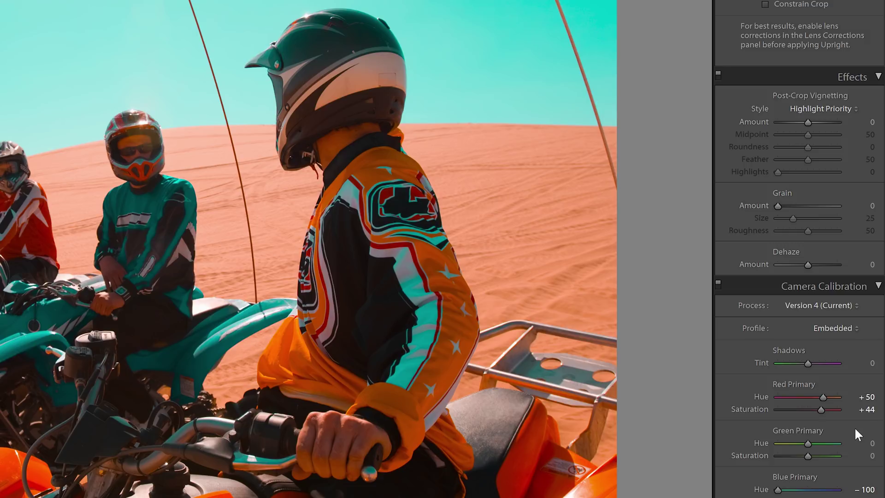
Warm the Basic panel Temp slider to +13
scroll(806, 74, "up", 20)
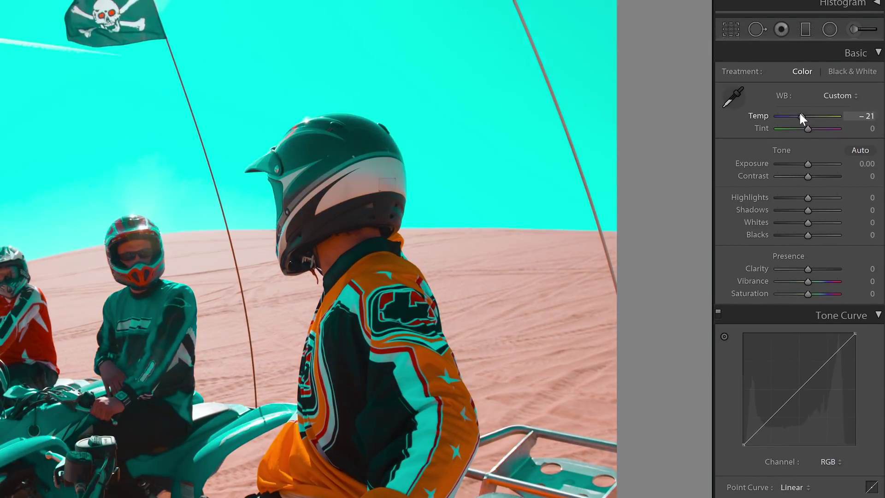
mouse_move(801, 68)
left_mouse_down()
mouse_move(816, 68)
mouse_move(802, 68)
left_mouse_up()
left_click_drag(803, 113, 810, 112)
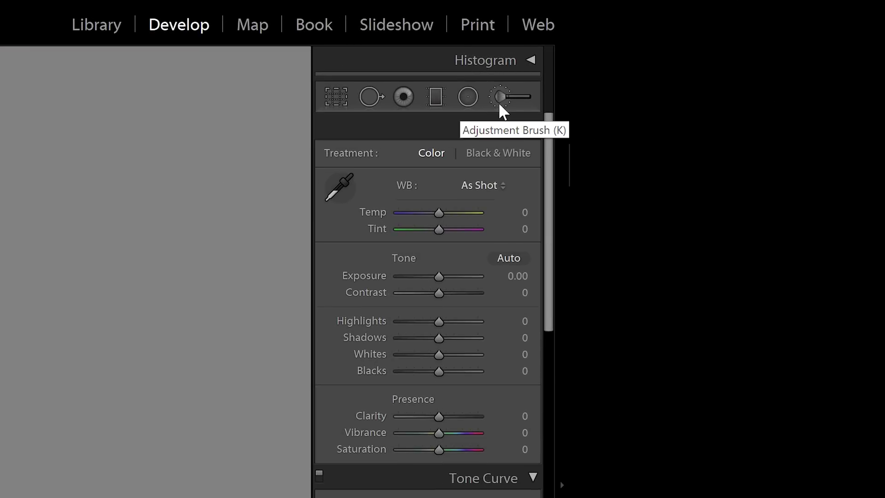
Paint an Adjustment Brush at Clarity -100 over the woman's forehead and cheek
left_click(849, 79)
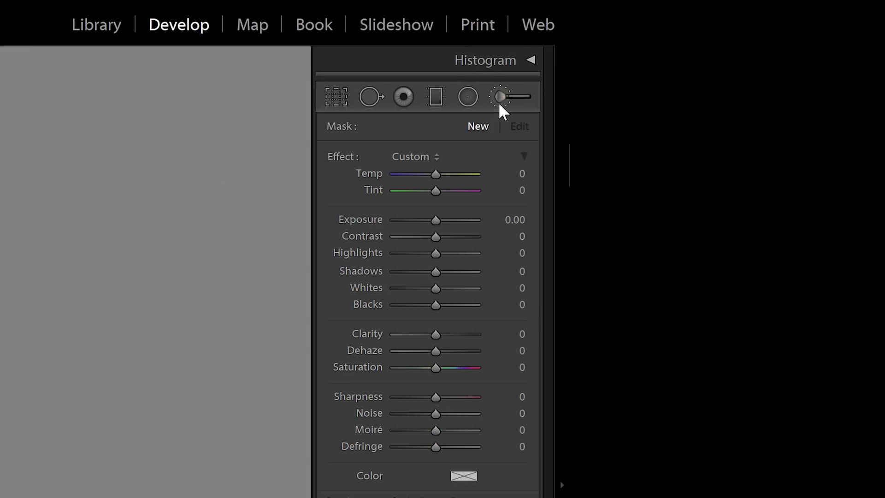
left_click_drag(433, 331, 392, 331)
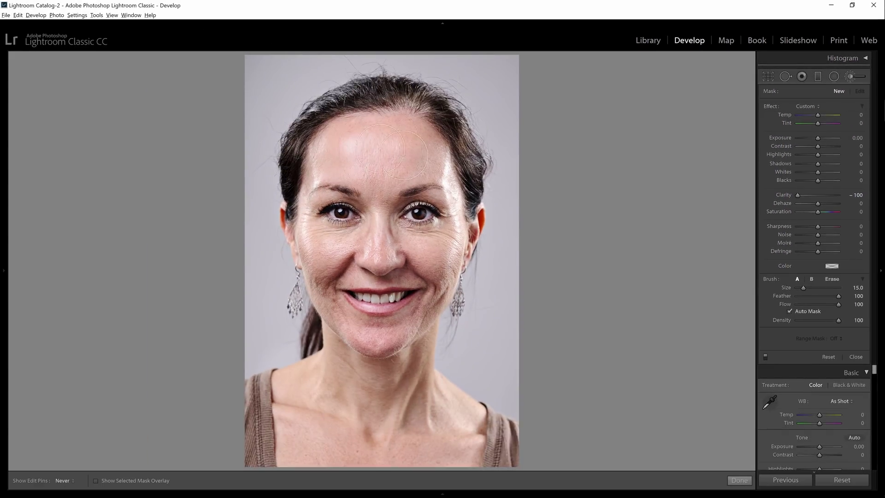
left_click_drag(354, 174, 379, 239)
key("h")
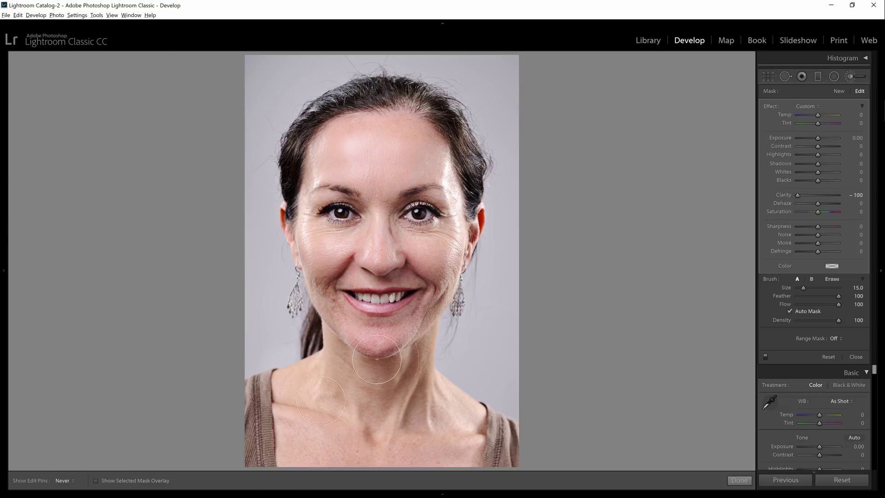
key("h")
left_click_drag(438, 298, 436, 283)
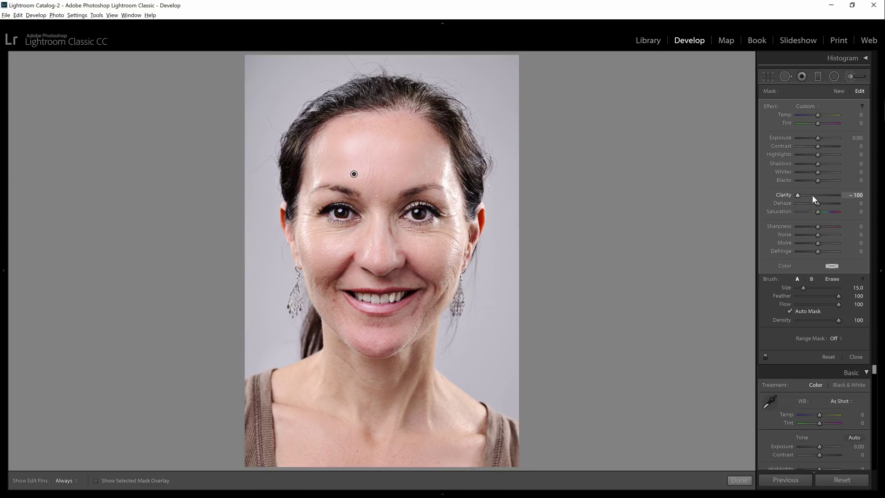
Ease brush Clarity to -57, lower Dehaze, paint the neck, and set Feather to 34
left_click_drag(812, 195, 817, 226)
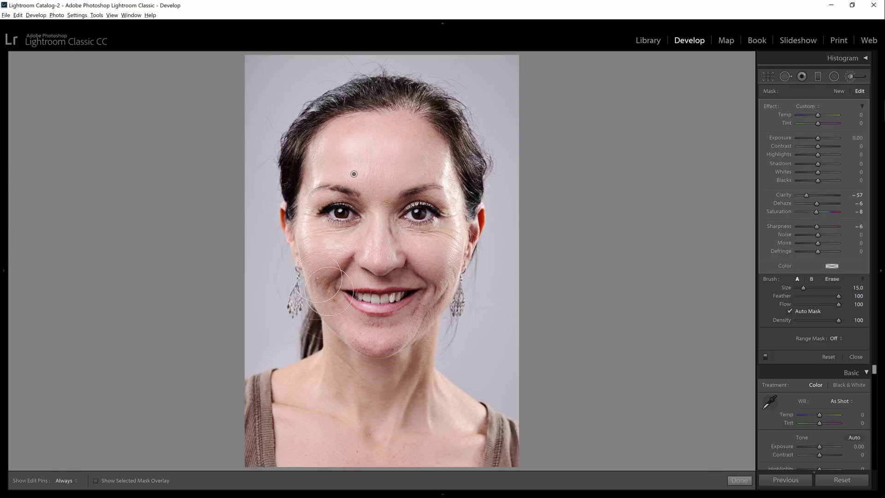
mouse_move(374, 477)
left_mouse_down()
mouse_move(401, 383)
mouse_move(447, 456)
left_mouse_up()
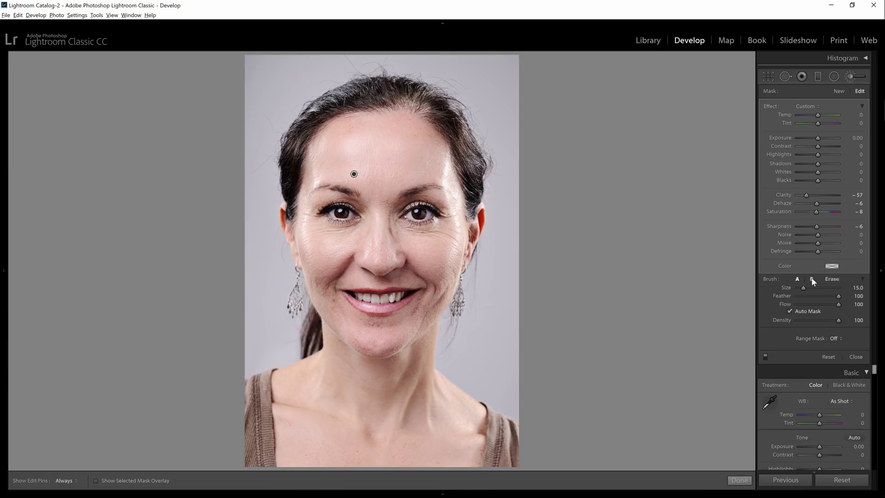
left_click_drag(838, 296, 811, 296)
key("h")
key("h")
Refine the brush: Clarity -49, lower Dehaze and Exposure, Sharpness -15, noise reduction, lifted Shadows, lower highlights
left_click_drag(807, 195, 816, 203)
left_click_drag(818, 137, 816, 138)
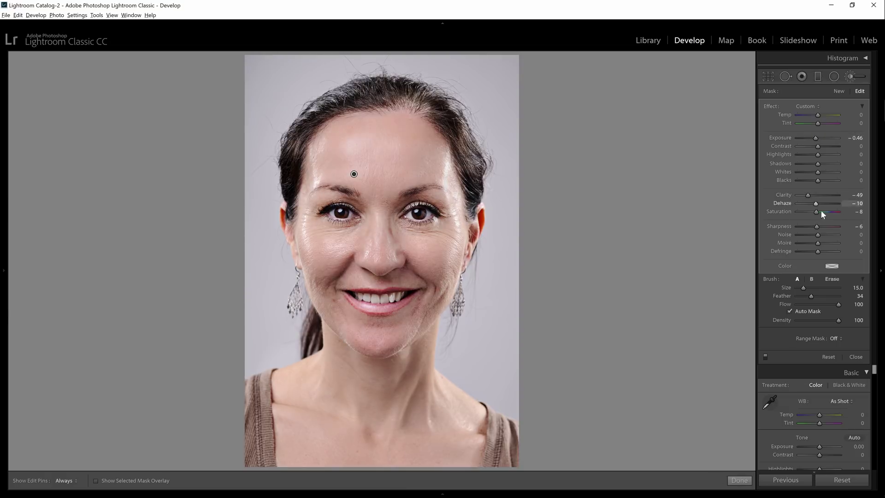
left_click_drag(816, 226, 822, 234)
mouse_move(818, 164)
left_mouse_down()
mouse_move(828, 164)
mouse_move(815, 172)
left_mouse_up()
left_click_drag(818, 154, 814, 138)
Switch the woman's portrait to the side-by-side Before/After view with Y
key("y")
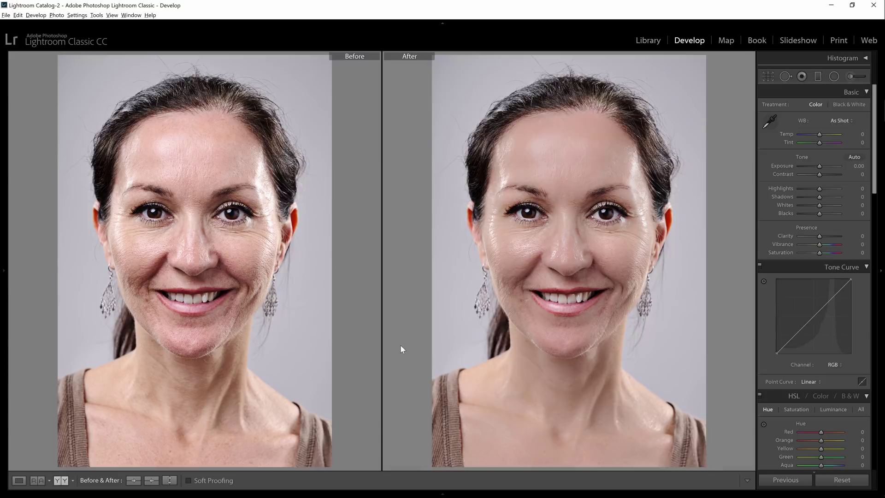